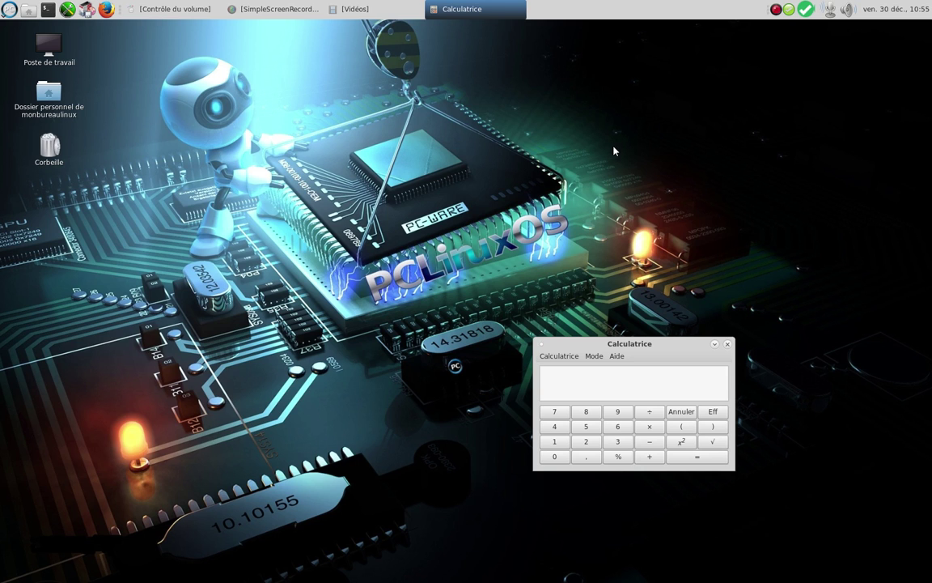
Step: Capture the full desktop, discard it unsaved, and nudge the Calculatrice window slightly higher
{"action": "key", "text": "Print"}
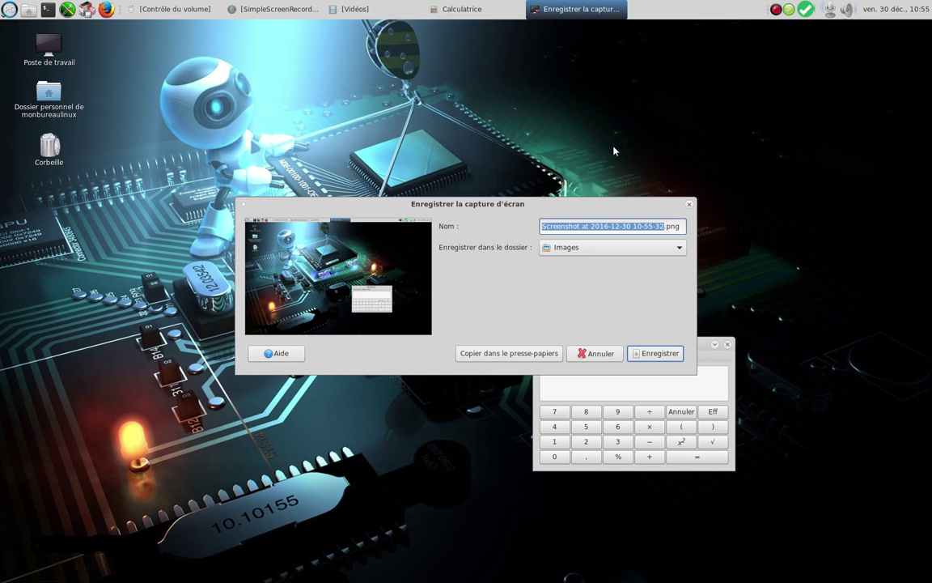
{"action": "left_click", "coordinate": [591, 354]}
{"action": "left_click_drag", "start_coordinate": [608, 349], "coordinate": [607, 340]}
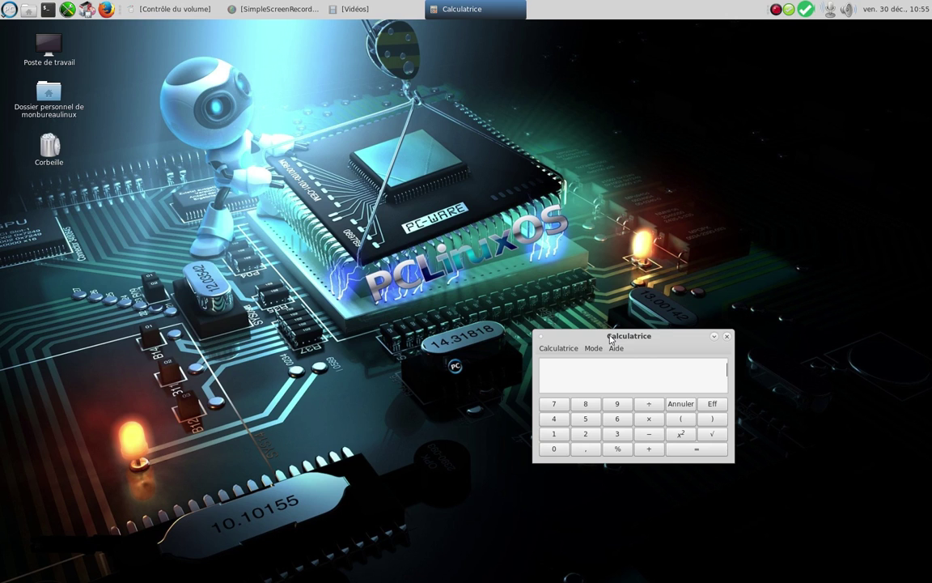
{"action": "key", "text": "alt+Print"}
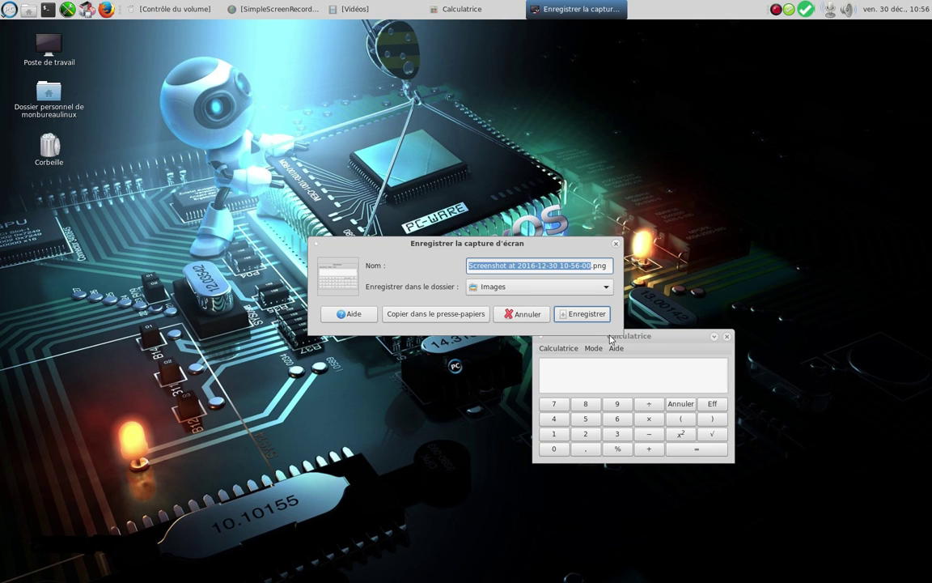
{"action": "left_click", "coordinate": [522, 316]}
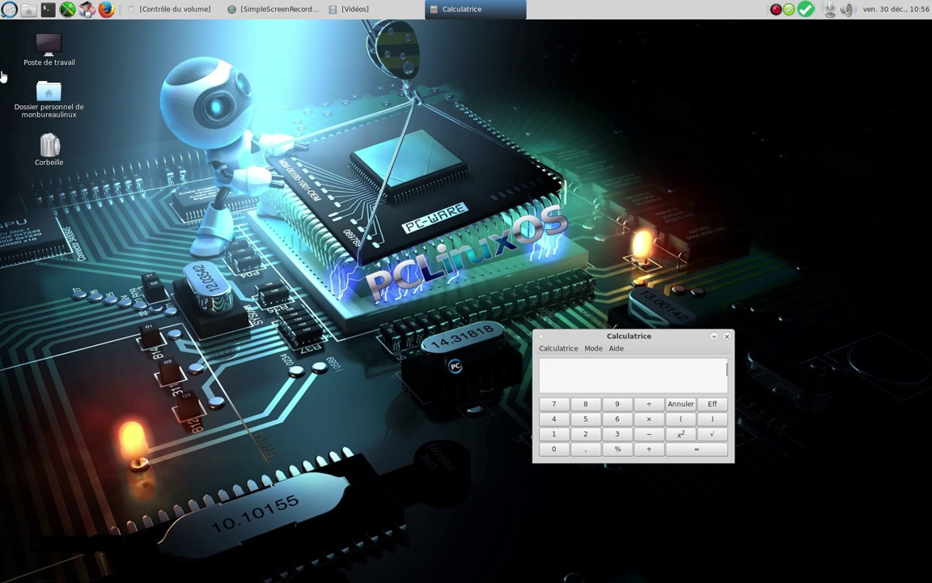
Step: Launch MATE Screenshot set to grab the current window with pointer and a 2-second delay
{"action": "left_click", "coordinate": [9, 13]}
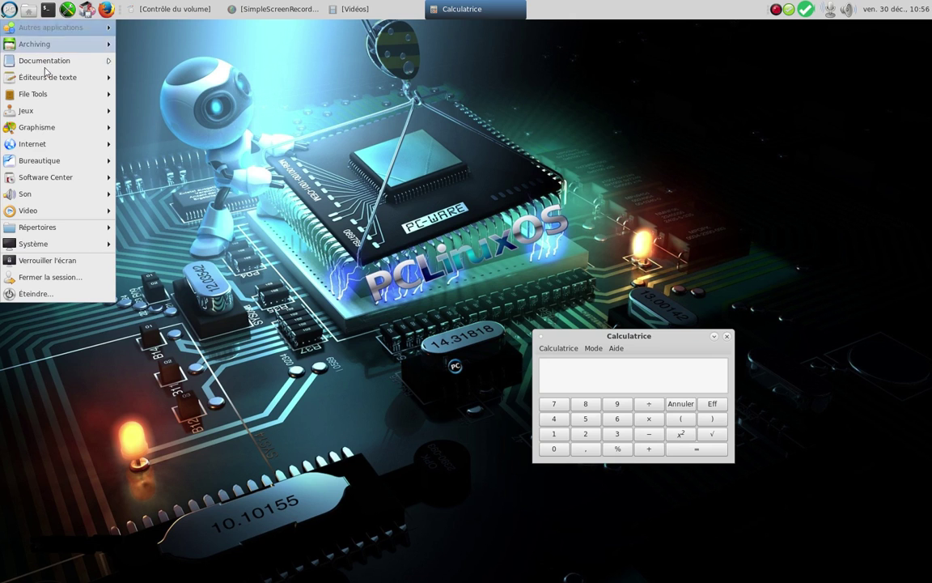
{"action": "mouse_move", "coordinate": [37, 127]}
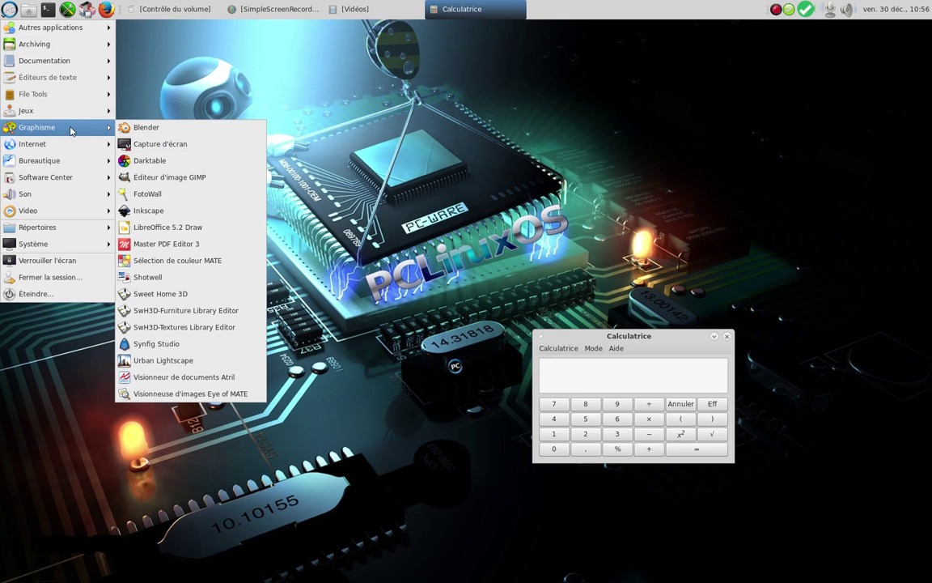
{"action": "left_click", "coordinate": [180, 145]}
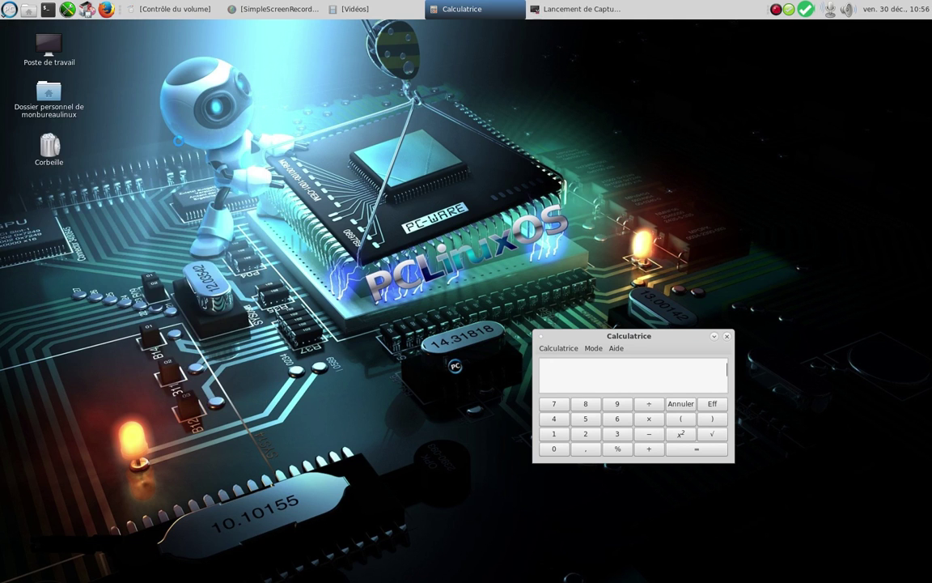
{"action": "left_click_drag", "start_coordinate": [462, 190], "coordinate": [392, 160]}
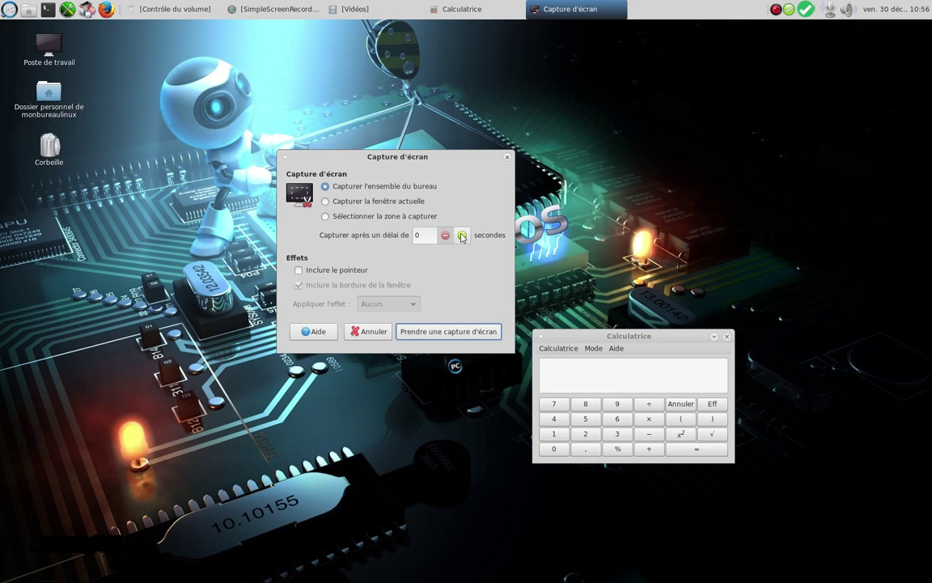
{"action": "left_click", "coordinate": [299, 270]}
{"action": "left_click", "coordinate": [326, 201]}
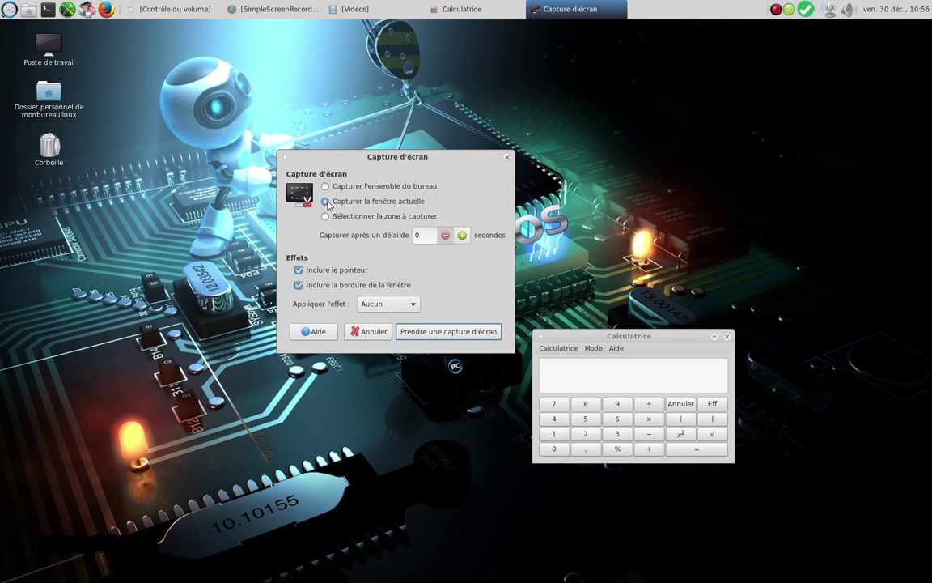
{"action": "left_click", "coordinate": [444, 236]}
{"action": "left_click", "coordinate": [462, 236]}
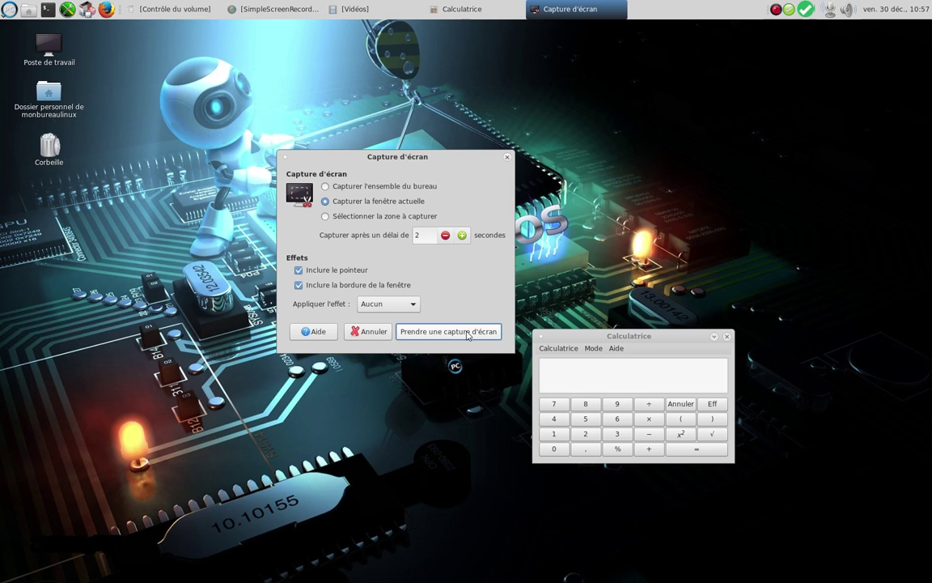
Step: Take the delayed Calculatrice window capture, then discard it with Annuler
{"action": "left_click", "coordinate": [468, 335]}
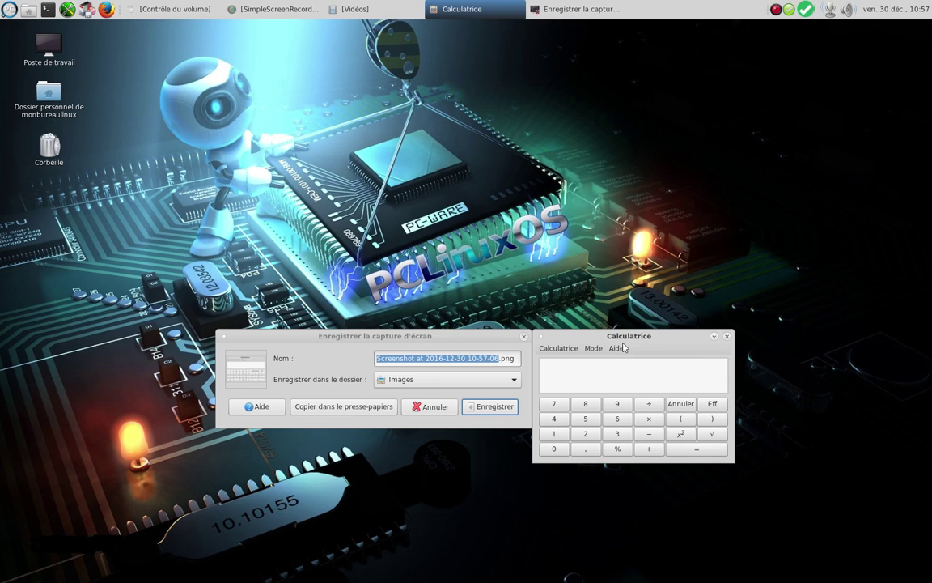
{"action": "left_click", "coordinate": [423, 407]}
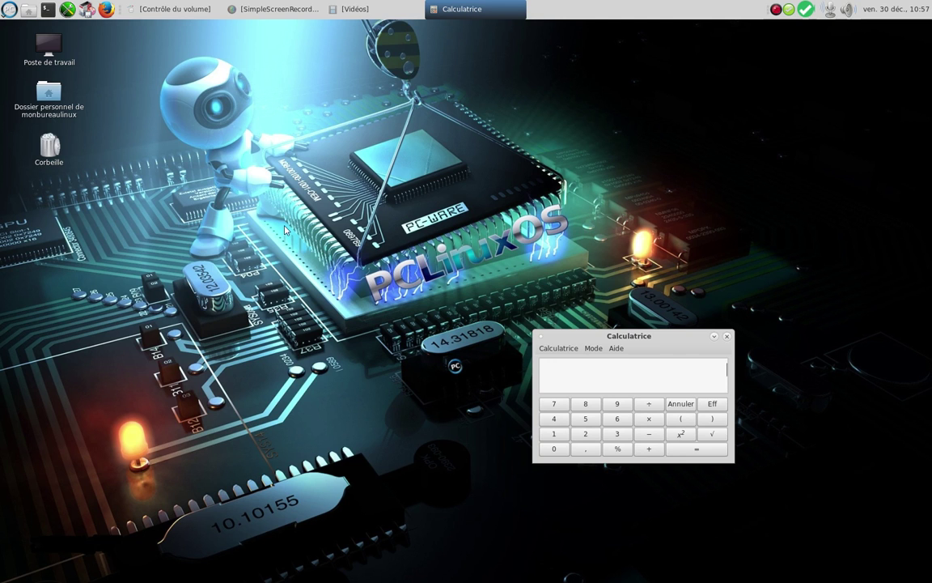
Step: Launch GIMP, open Fichier > Créer > Capture d'écran, and bring Calculatrice into view
{"action": "left_click", "coordinate": [8, 9]}
{"action": "mouse_move", "coordinate": [48, 127]}
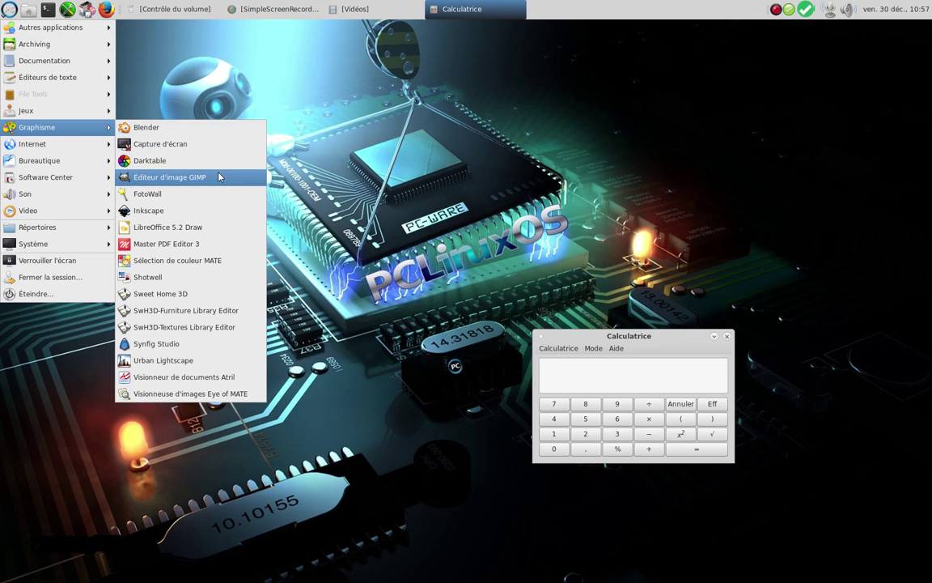
{"action": "left_click", "coordinate": [199, 177]}
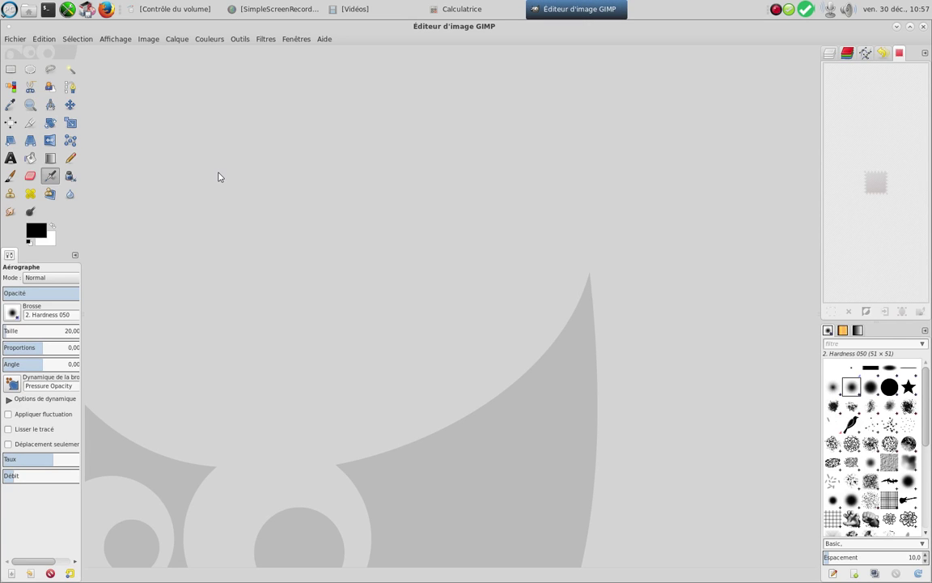
{"action": "left_click", "coordinate": [14, 39]}
{"action": "mouse_move", "coordinate": [48, 62]}
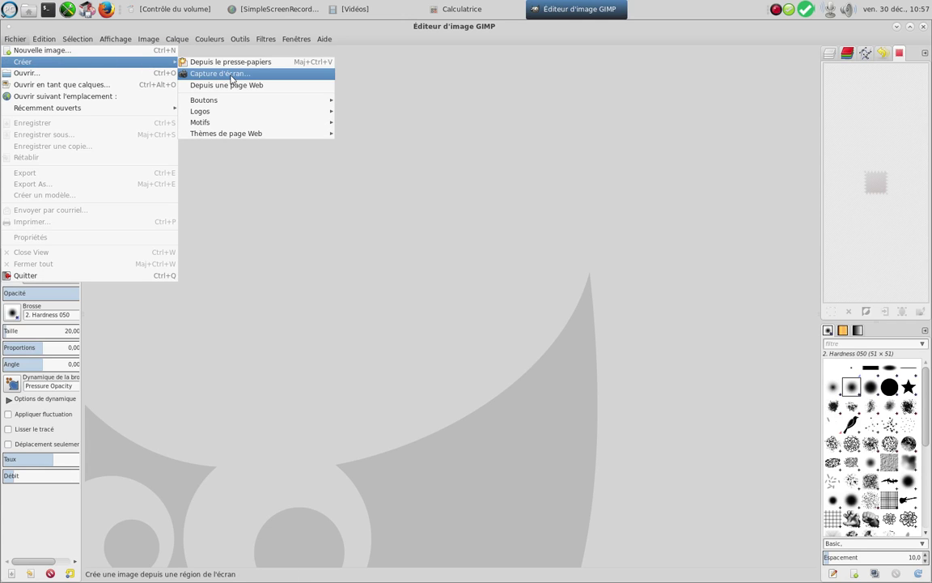
{"action": "left_click", "coordinate": [210, 73]}
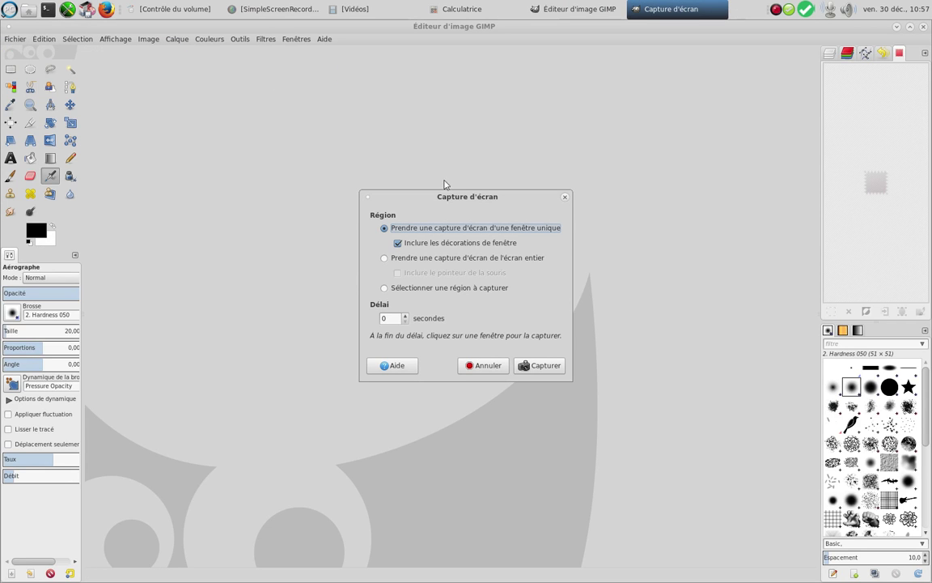
{"action": "left_click_drag", "start_coordinate": [423, 191], "coordinate": [255, 118]}
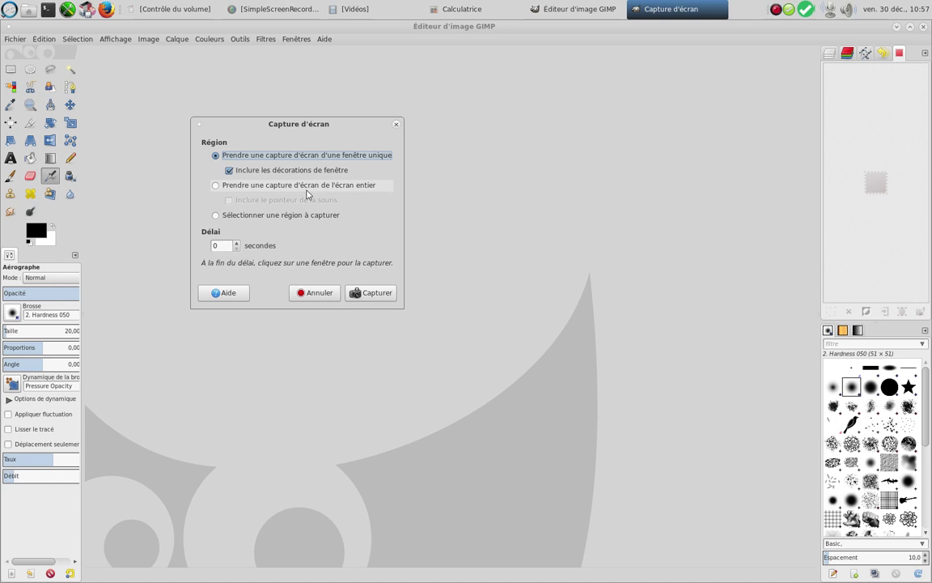
{"action": "left_click", "coordinate": [456, 10]}
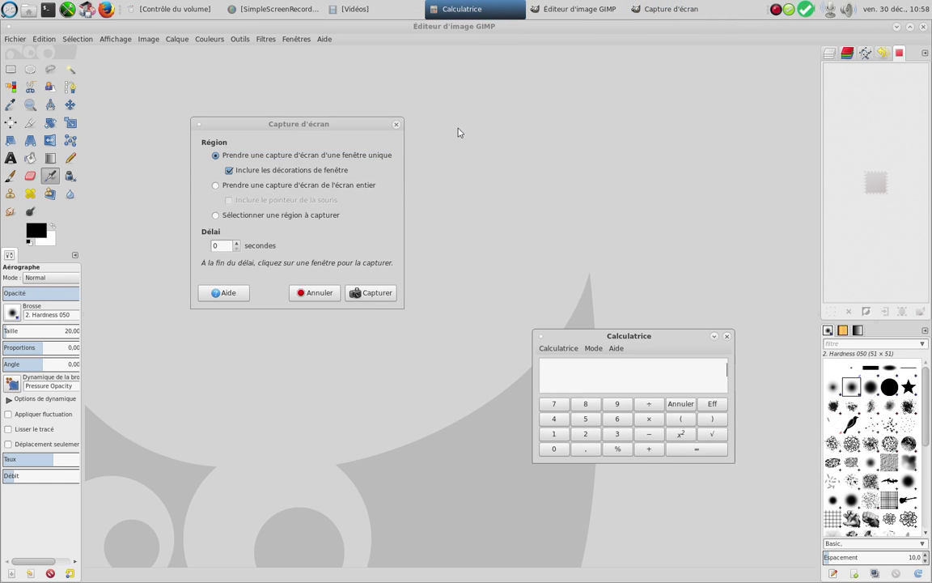
Step: Capture the Calculatrice window into a new 366×243 GIMP image, then minimise the calculator
{"action": "left_click", "coordinate": [375, 293]}
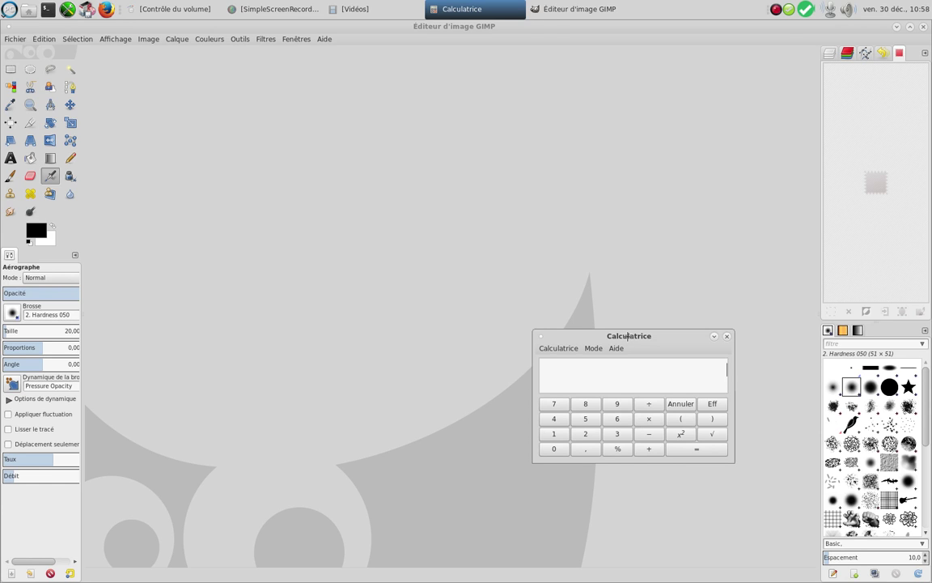
{"action": "left_click", "coordinate": [627, 335]}
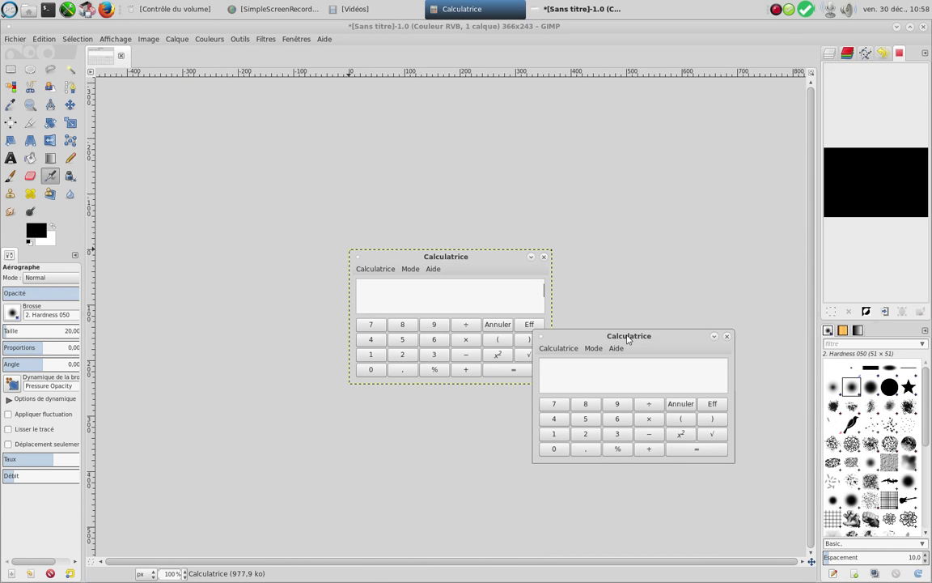
{"action": "left_click", "coordinate": [714, 337]}
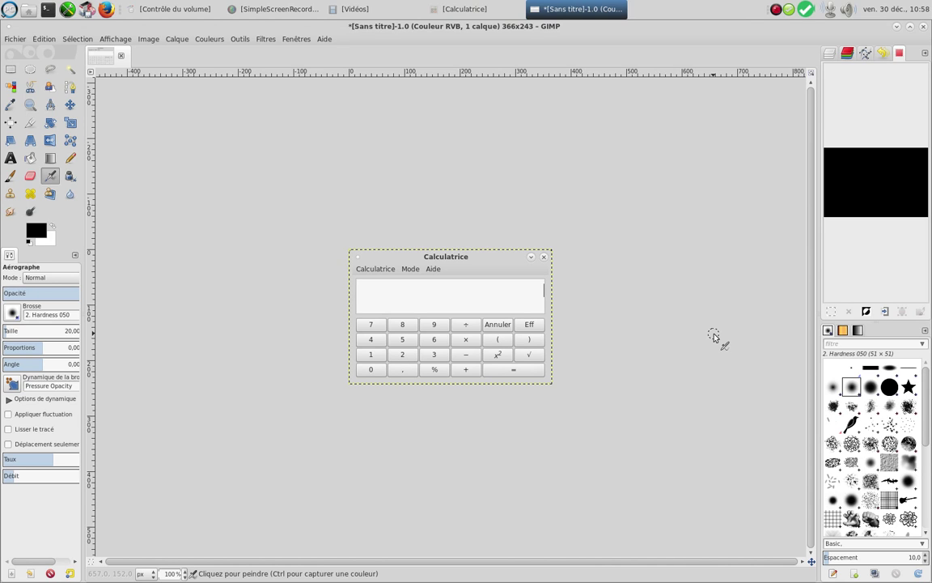
Step: Quit GIMP via Fichier > Quitter, choosing Abandonner les modifications for the untitled capture
{"action": "left_click", "coordinate": [6, 41]}
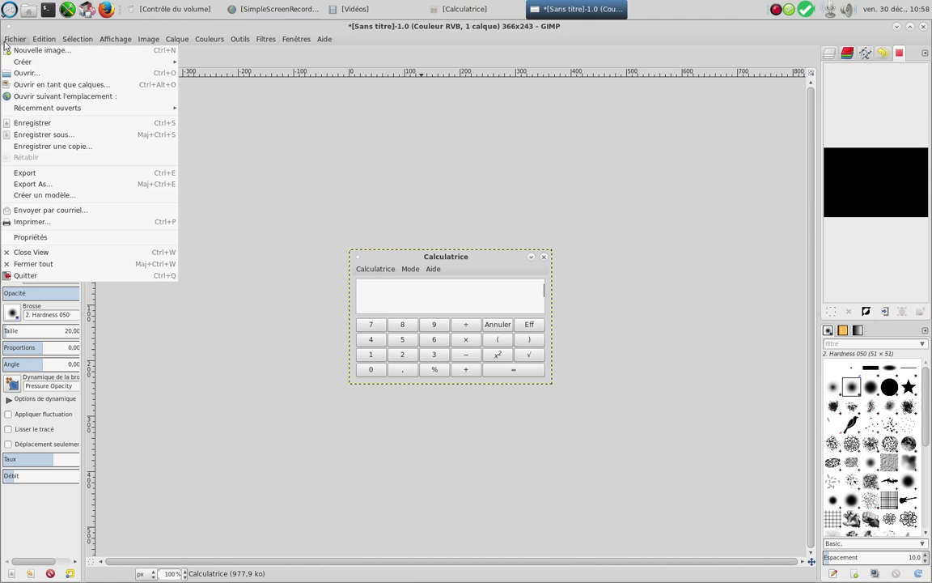
{"action": "left_click", "coordinate": [71, 276]}
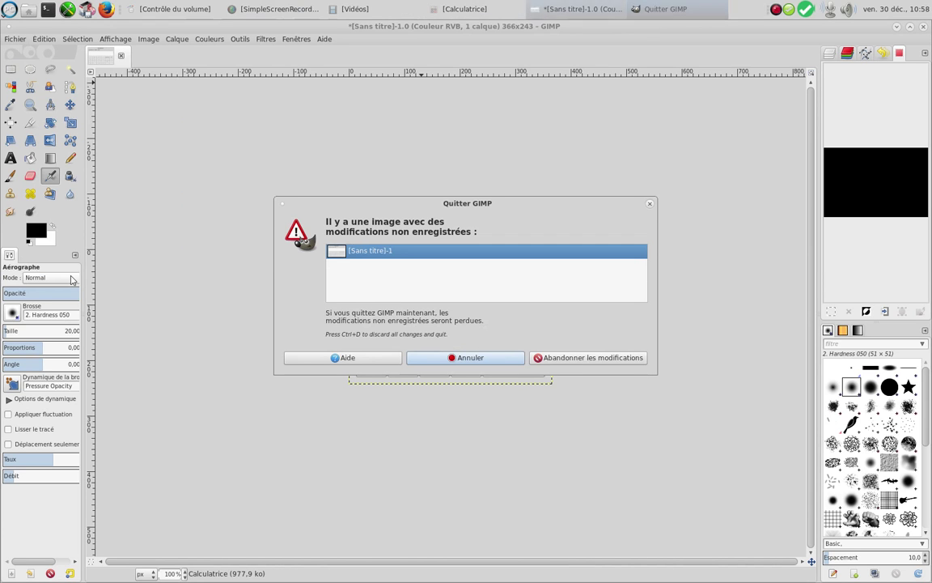
{"action": "left_click", "coordinate": [579, 359]}
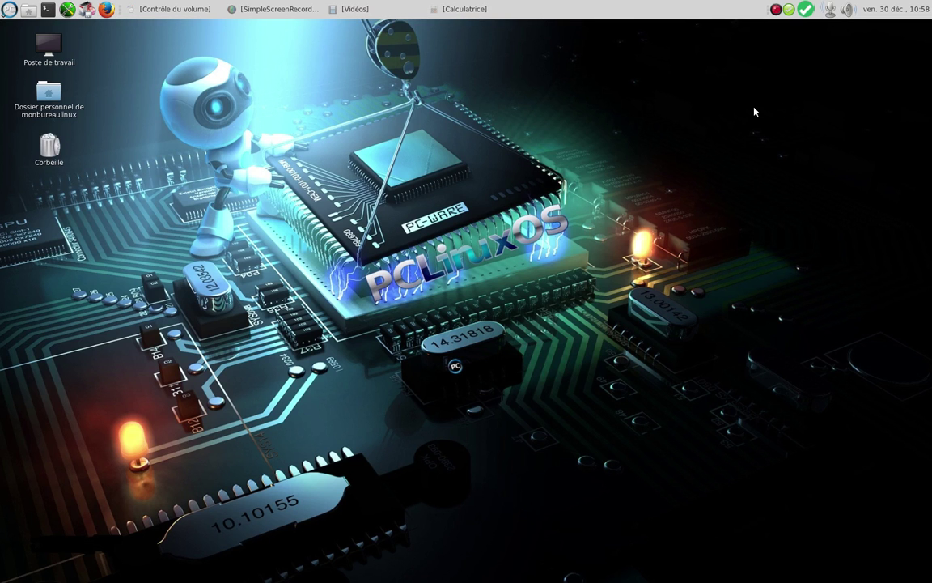